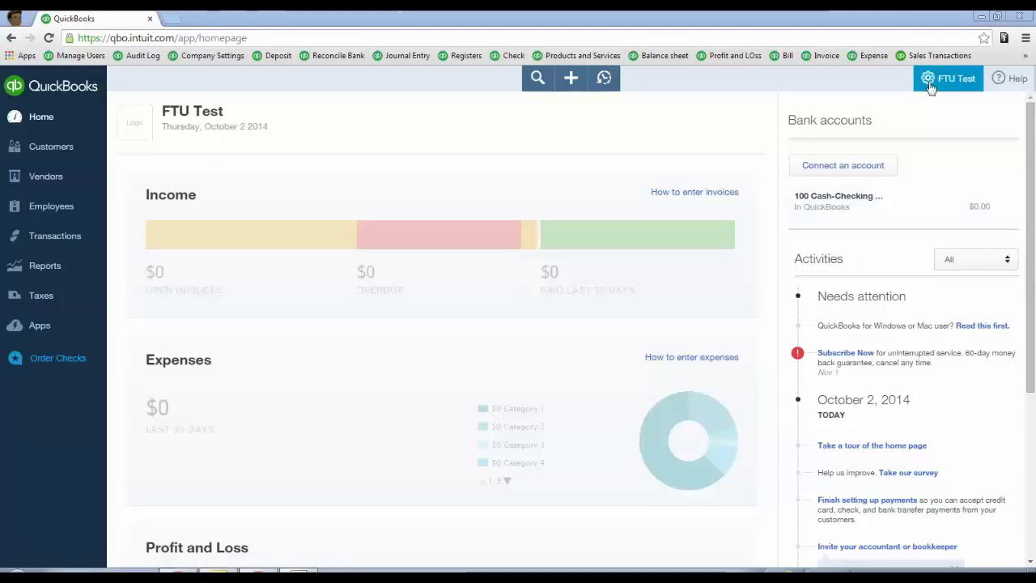
- Look over the Sierra Corp account list in the Excel workbook, and open the Chart of Accounts in QuickBooks
key("alt+Tab")
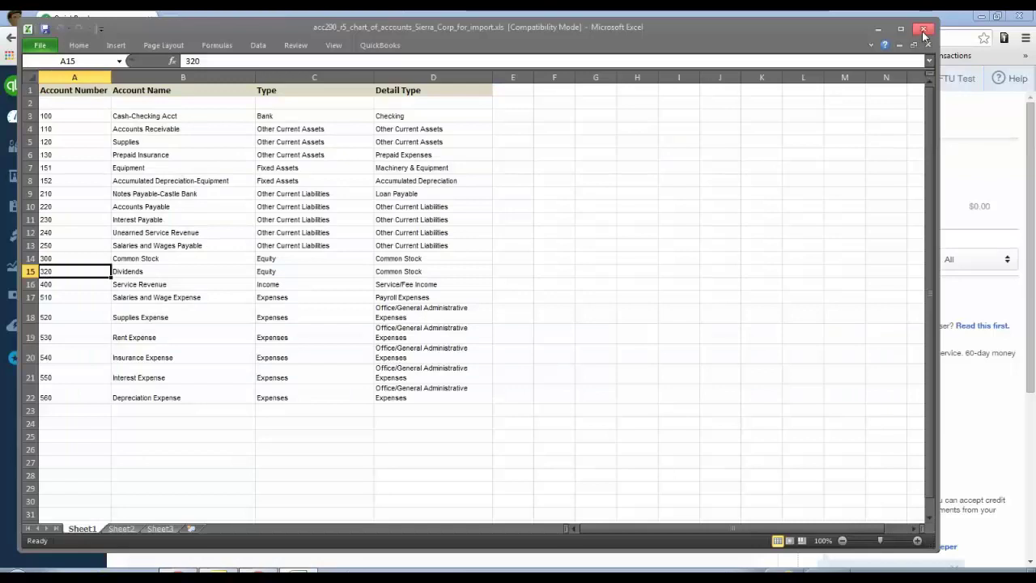
left_click(879, 29)
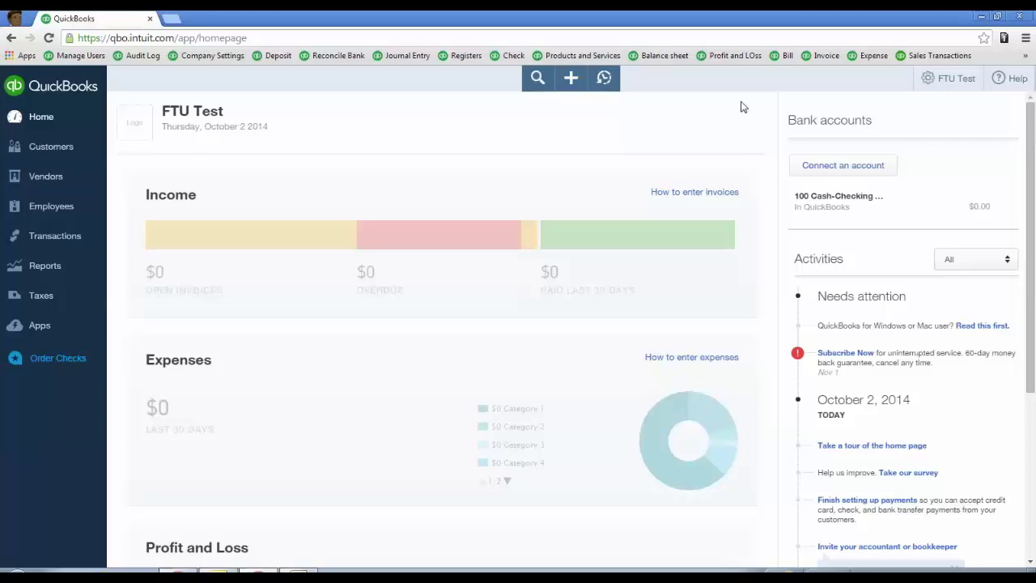
left_click(929, 81)
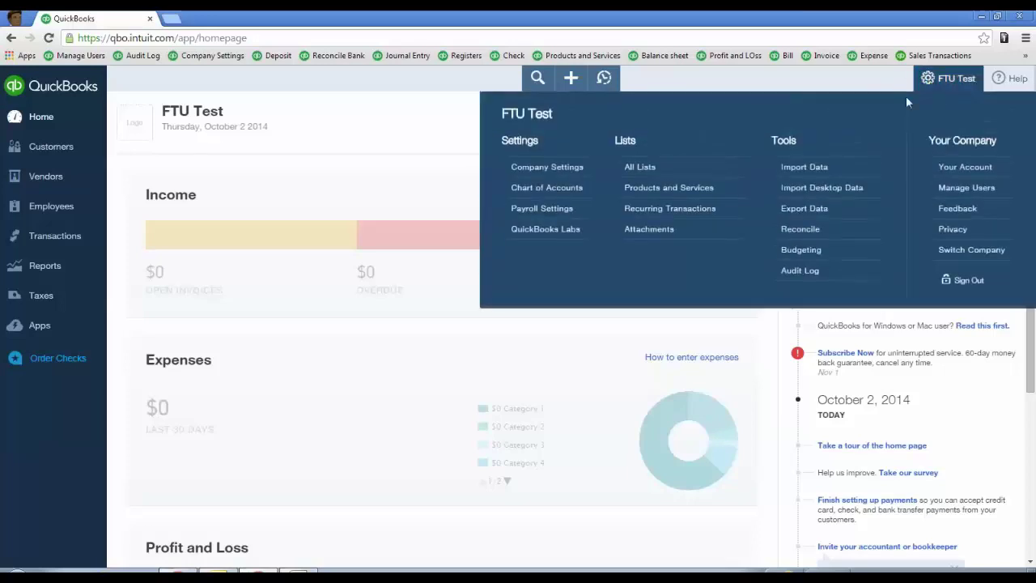
left_click(591, 195)
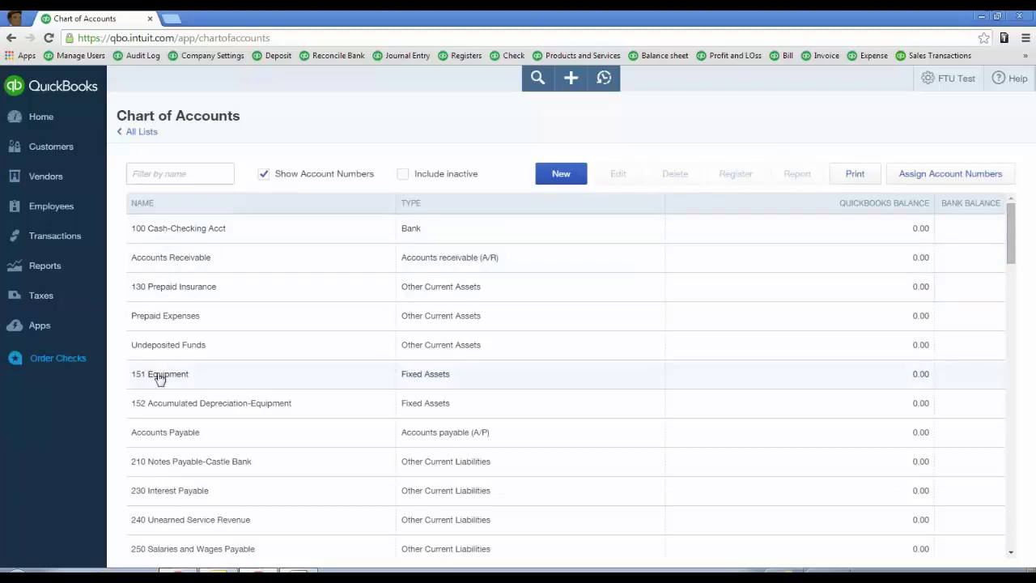
- View the number field in the Accounts Receivable account's edit form, and close the form without saving
left_click(265, 262)
left_click(620, 175)
left_click(585, 217)
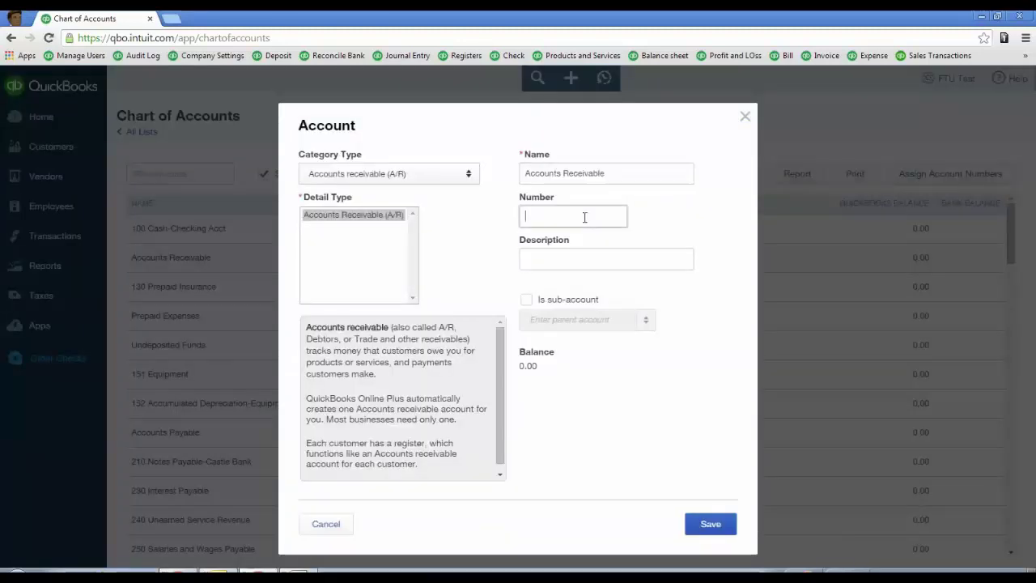
left_click(747, 118)
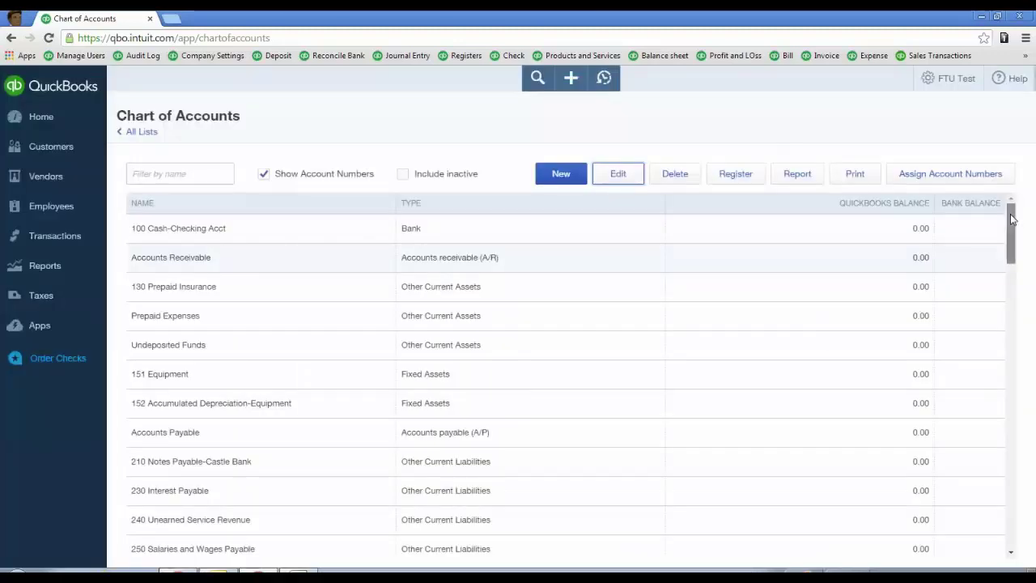
- Try to delete the Billable Expense Income account, checking the account list in the Excel workbook between attempts
left_click_drag(1011, 219, 1012, 278)
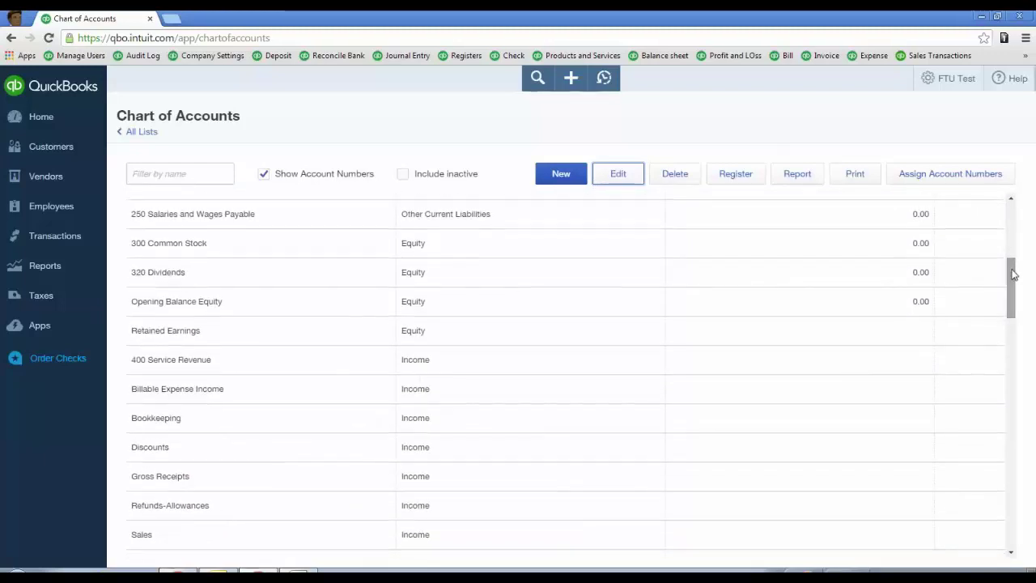
left_click(324, 397)
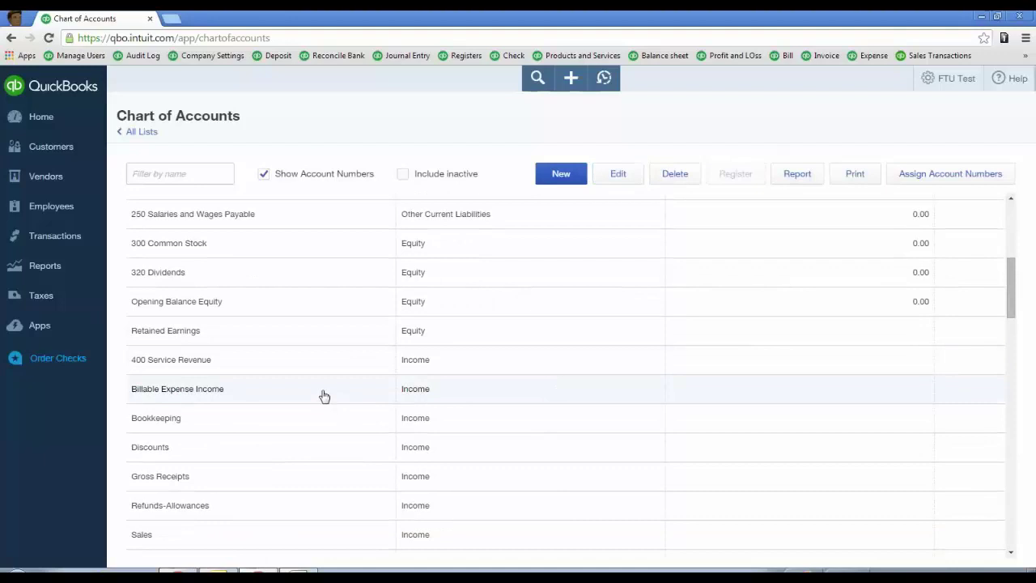
left_click(676, 175)
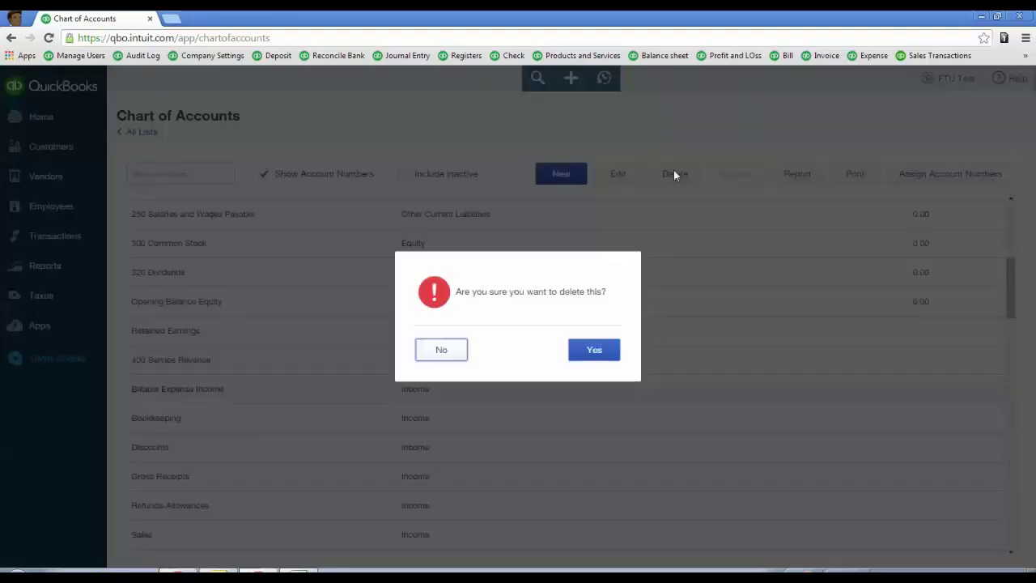
left_click(597, 351)
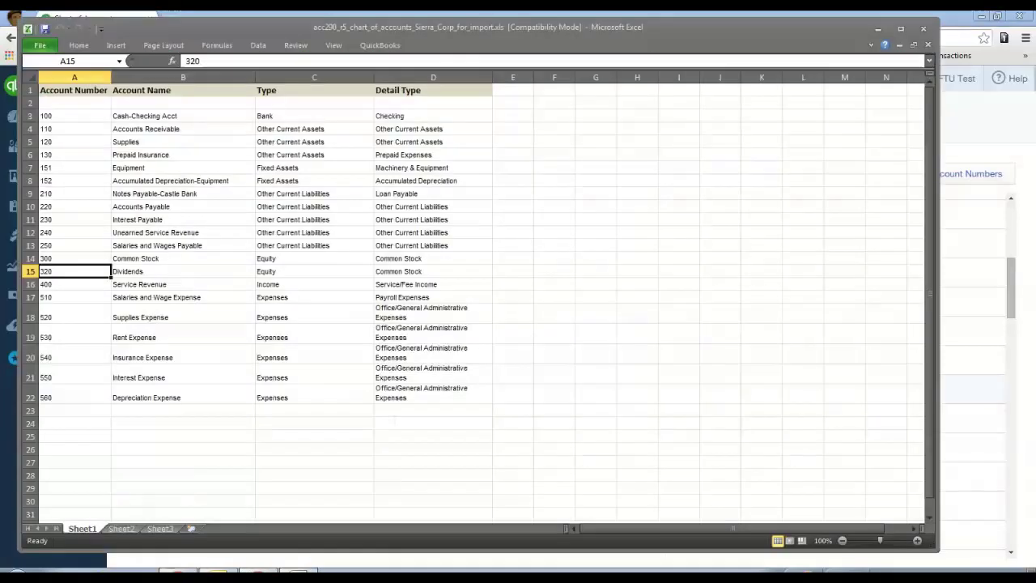
left_click(300, 574)
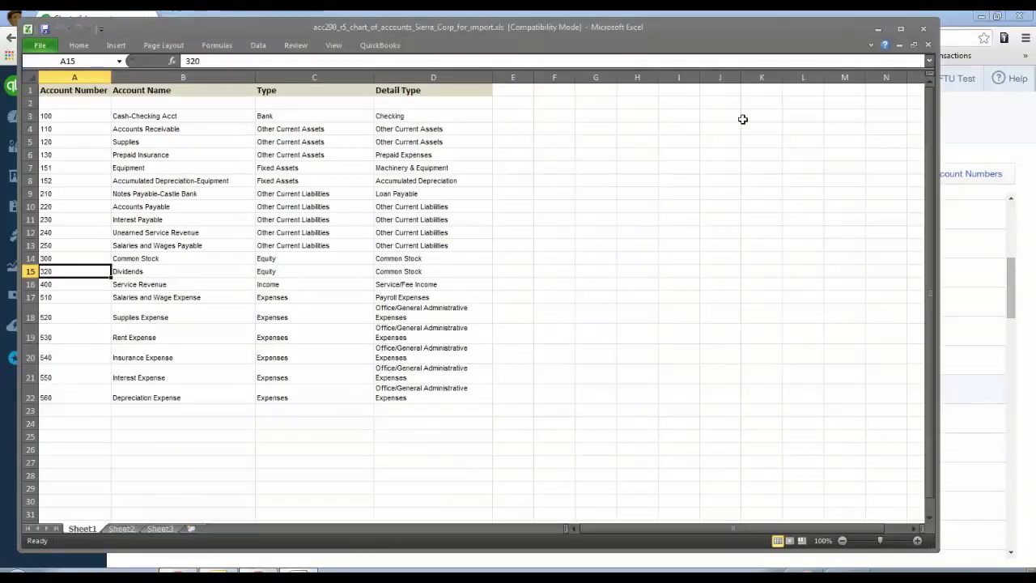
left_click(879, 30)
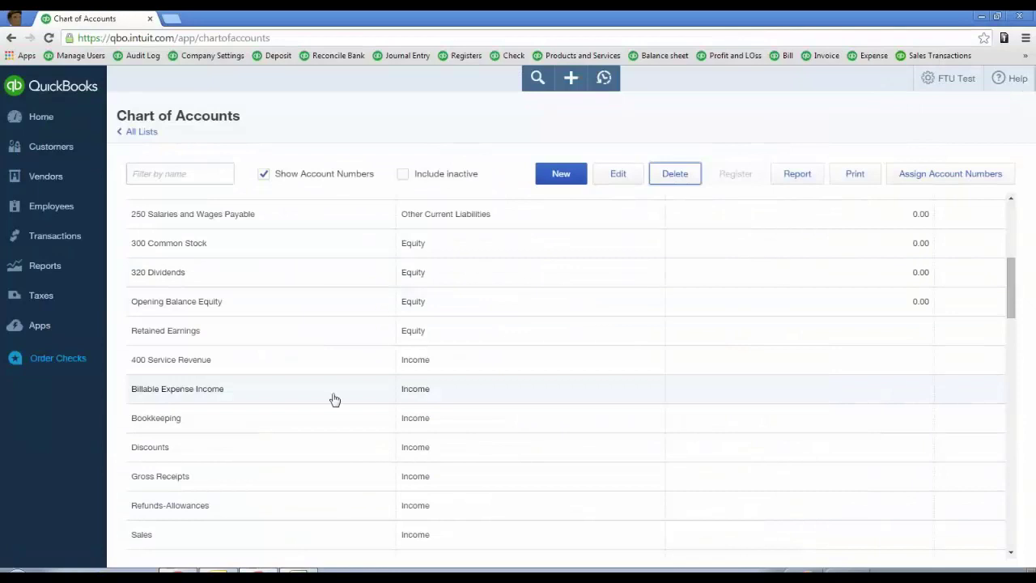
left_click(666, 176)
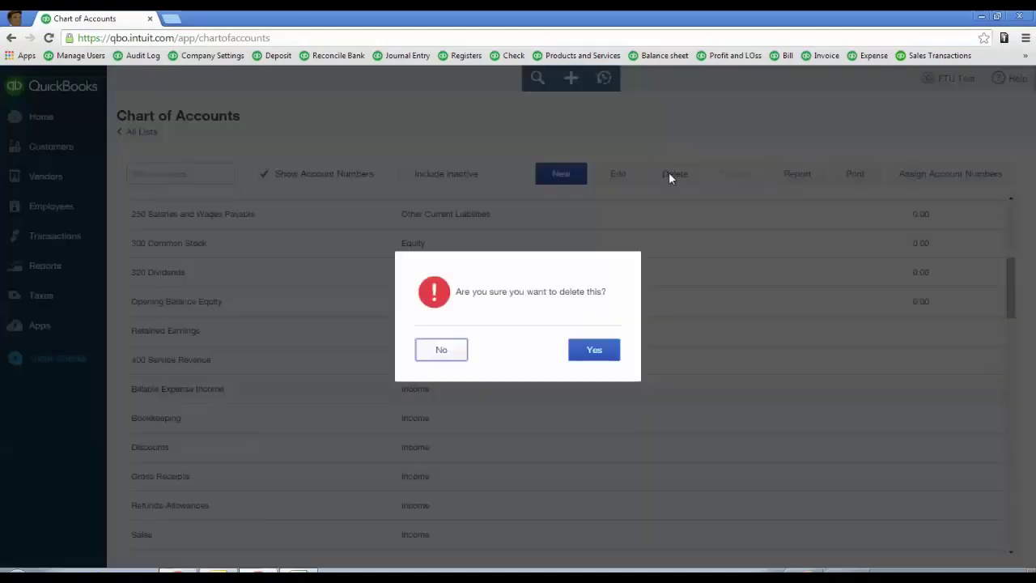
left_click(599, 353)
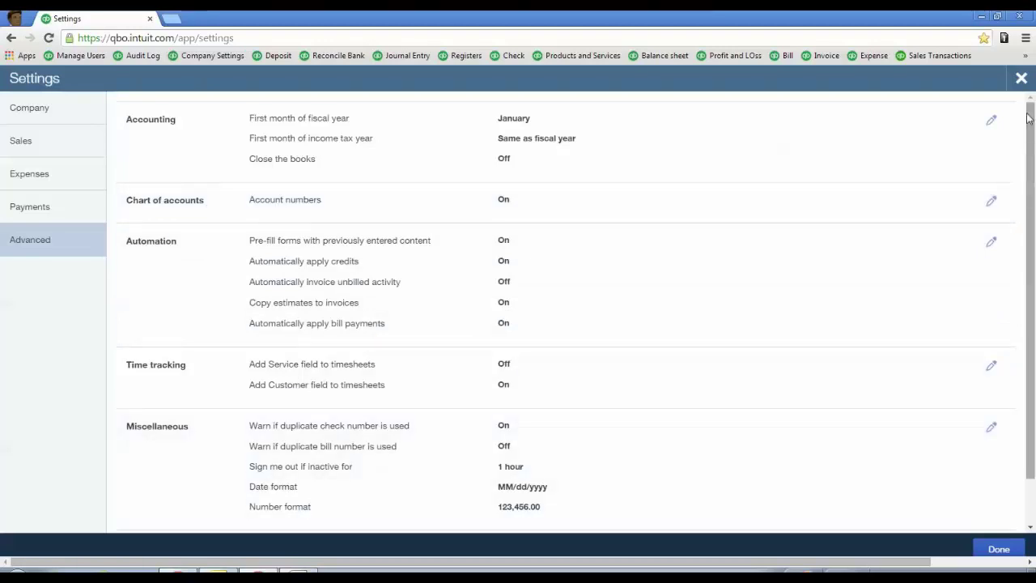
- Leave the company settings and open Assign Account Numbers from the Chart of Accounts
left_click(1022, 79)
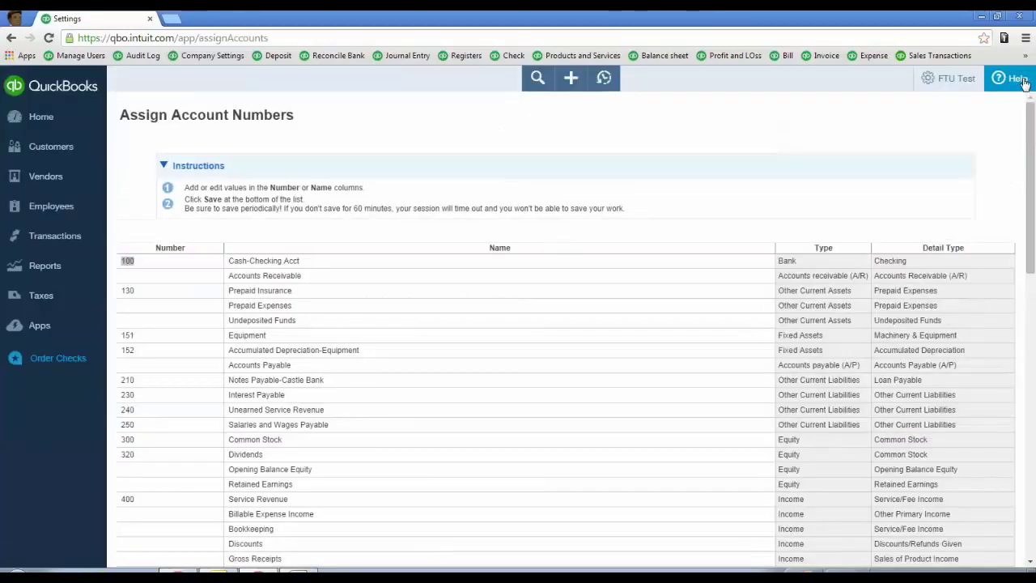
left_click(932, 81)
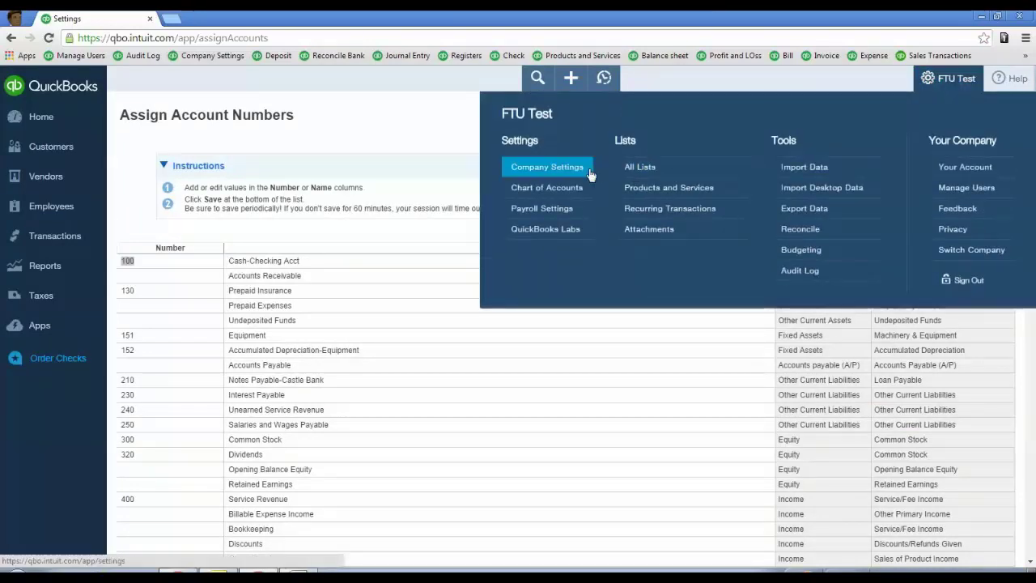
left_click(571, 190)
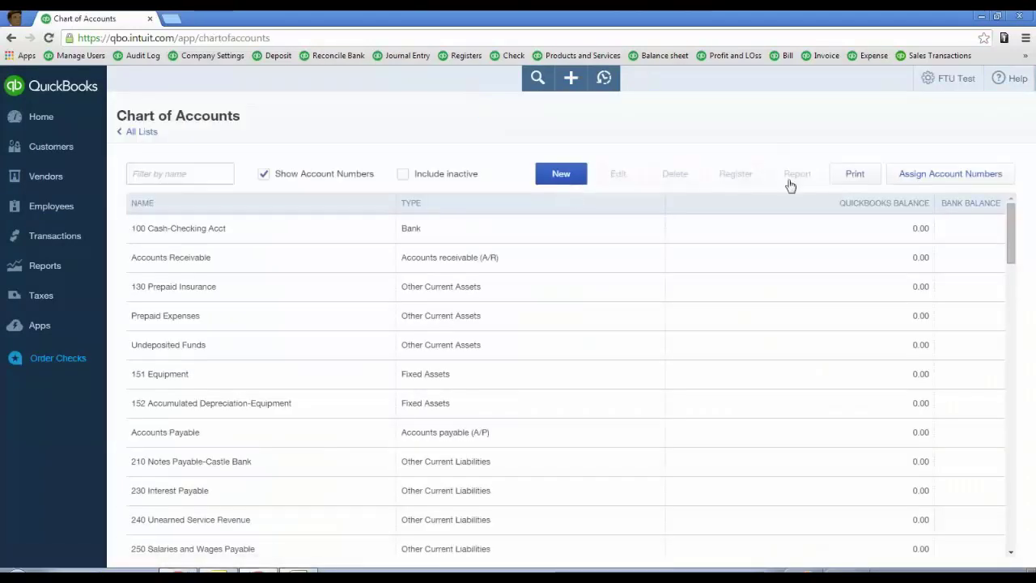
left_click(927, 180)
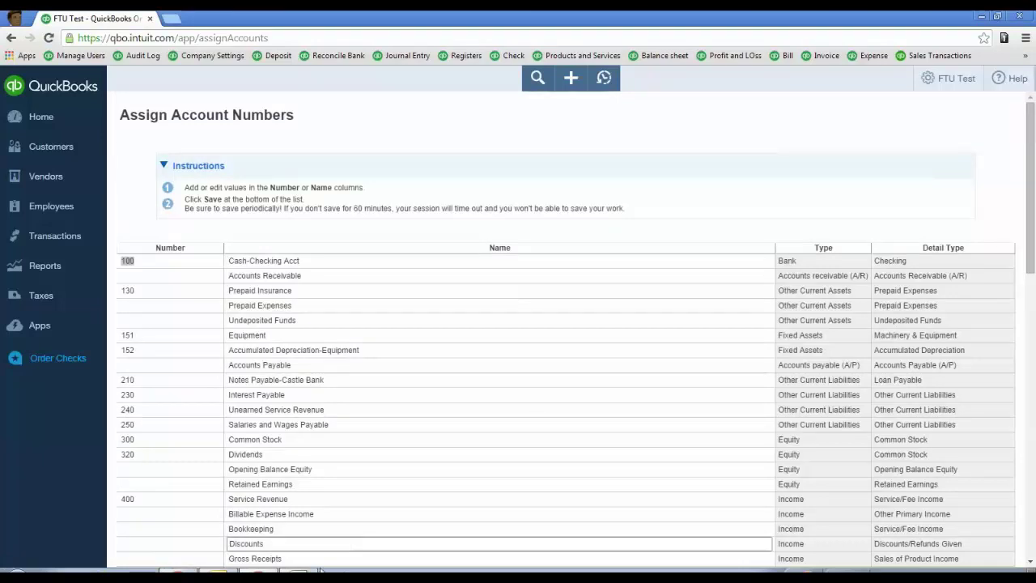
- Check the account numbers in the Excel workbook against the empty number fields for Accounts Receivable and Undeposited Funds in QuickBooks
key("alt+Tab")
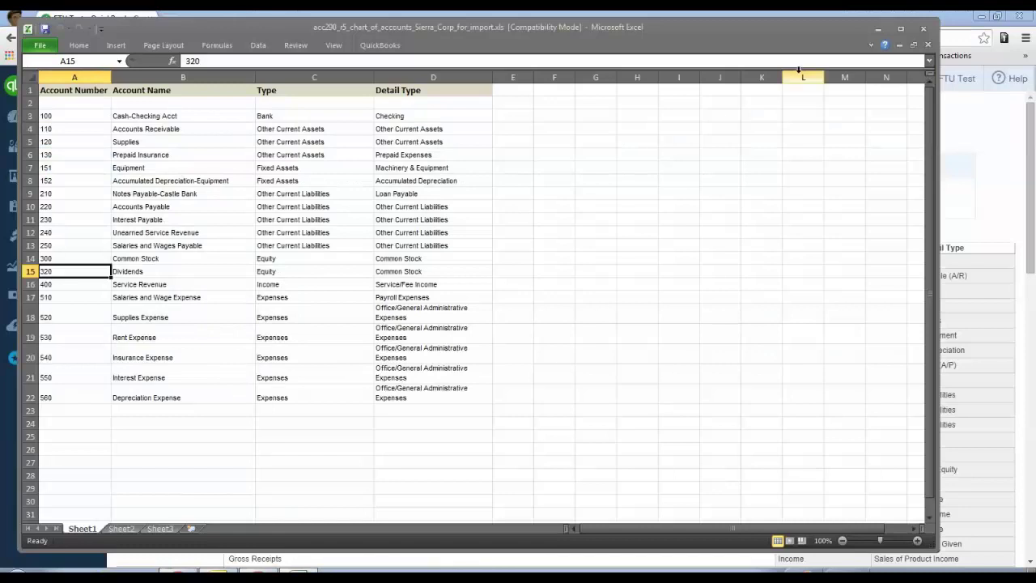
left_click(877, 28)
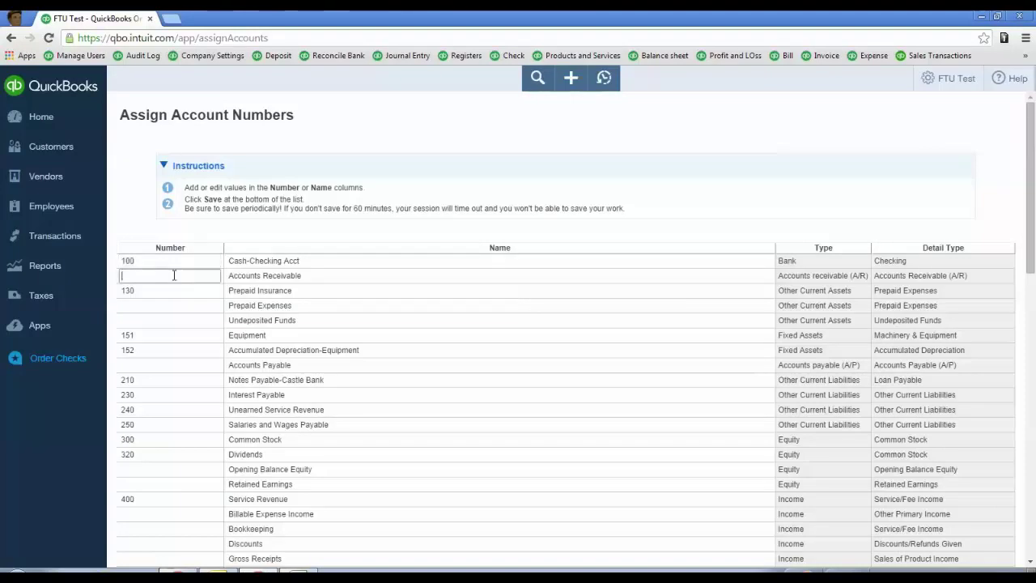
left_click(166, 322)
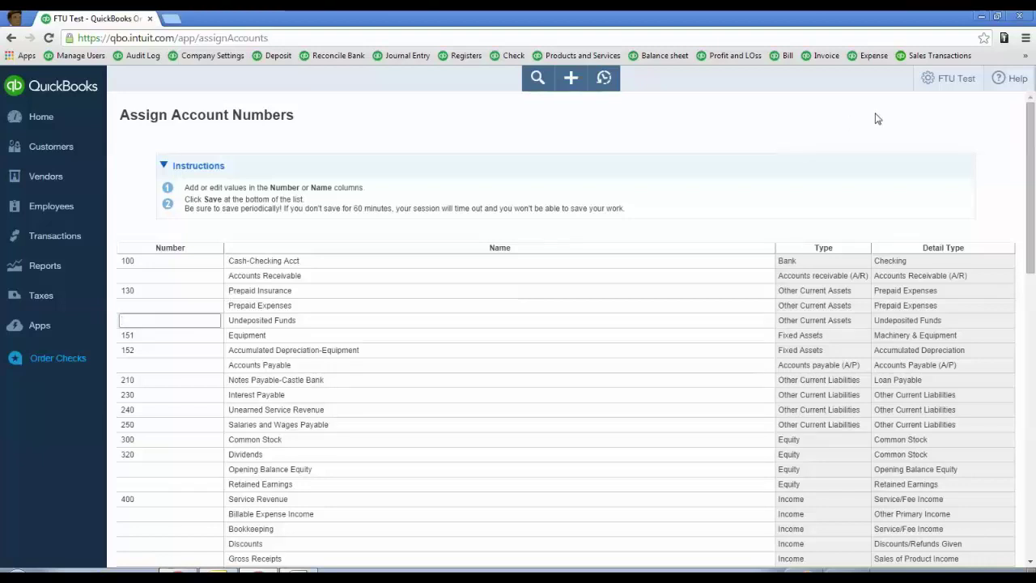
- Start a data import for the Chart of Accounts
left_click(928, 84)
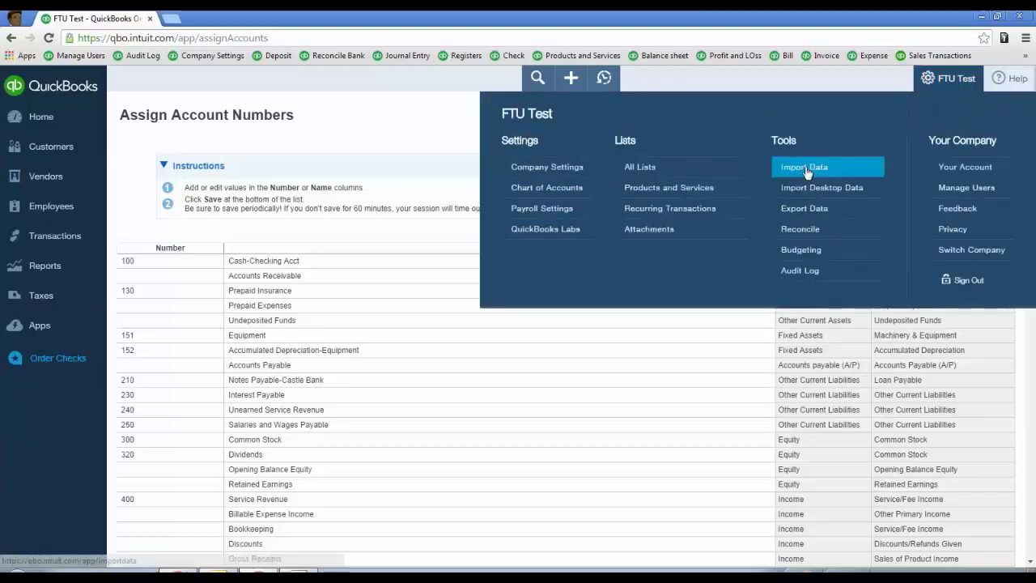
left_click(808, 168)
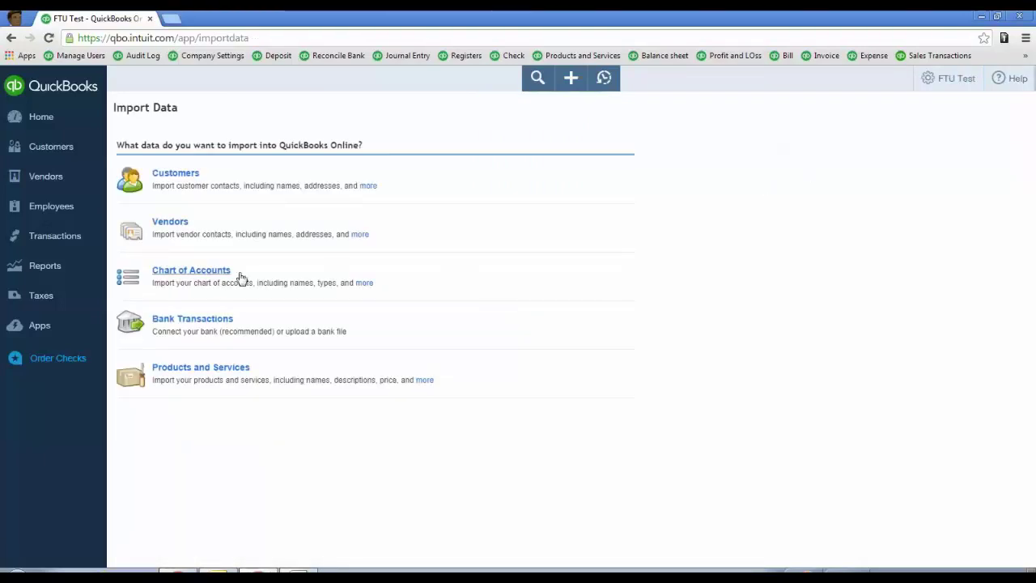
left_click(219, 277)
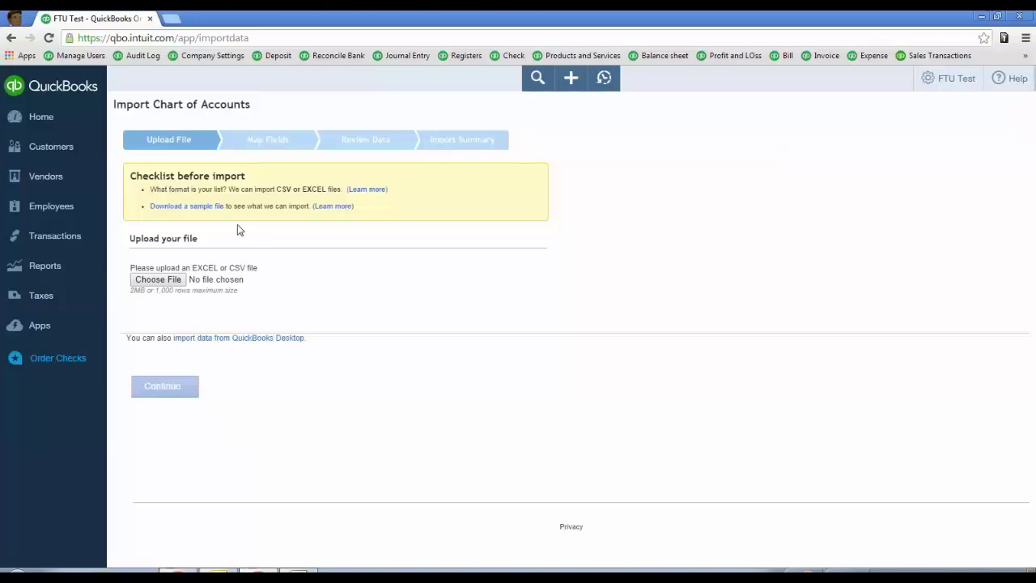
- Upload acc290_r5_chart_of_accounts_Sierra_Corp_for_import.xls and accept the matched account number, name, type and detail type fields
left_click(168, 282)
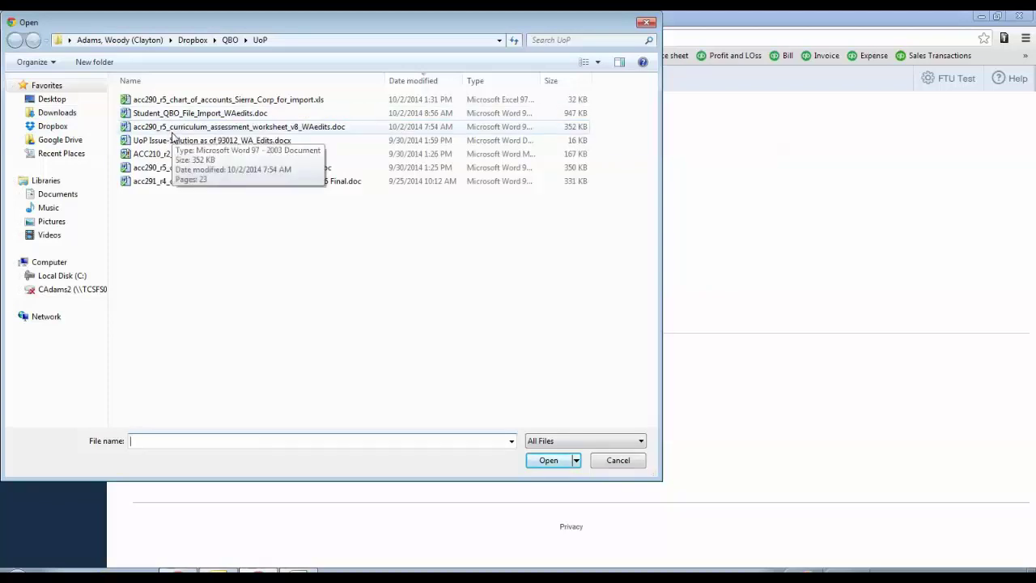
left_click(250, 102)
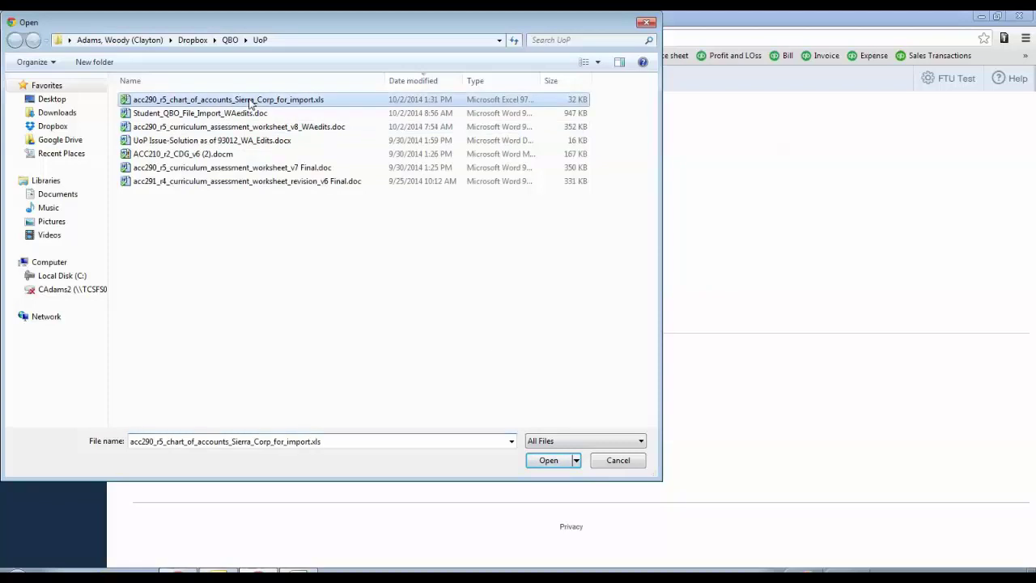
left_click(549, 459)
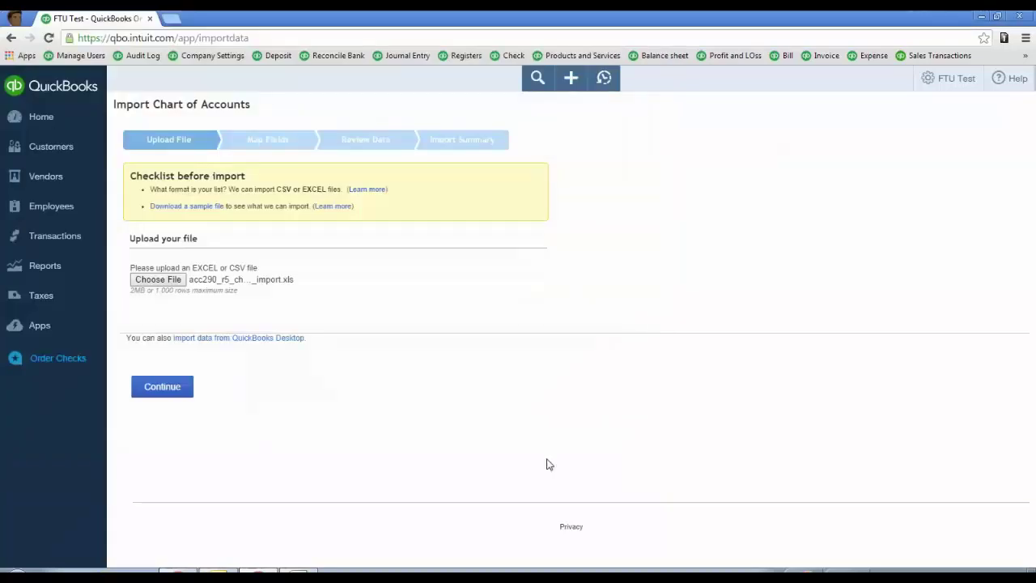
left_click(186, 391)
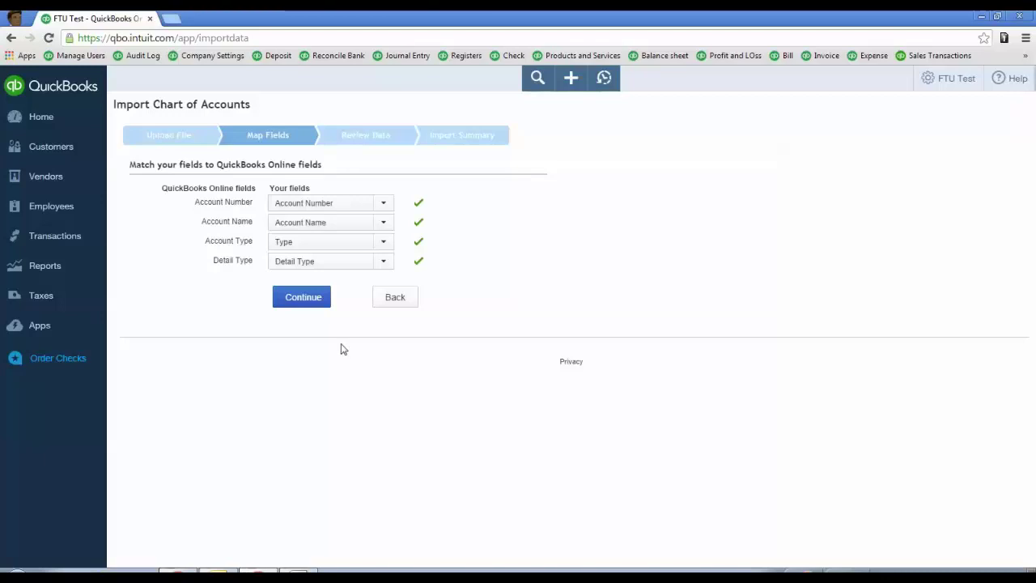
left_click(315, 297)
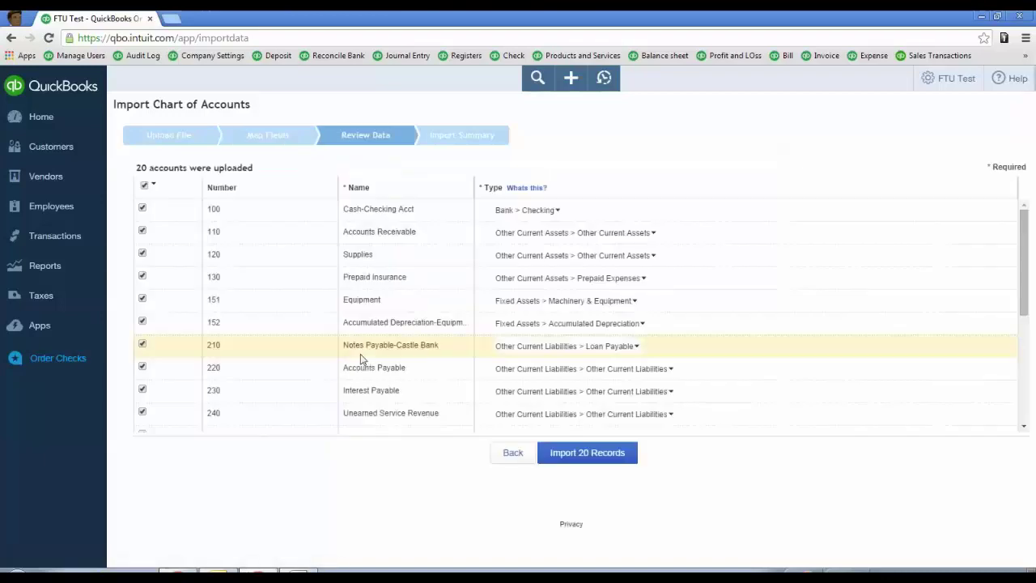